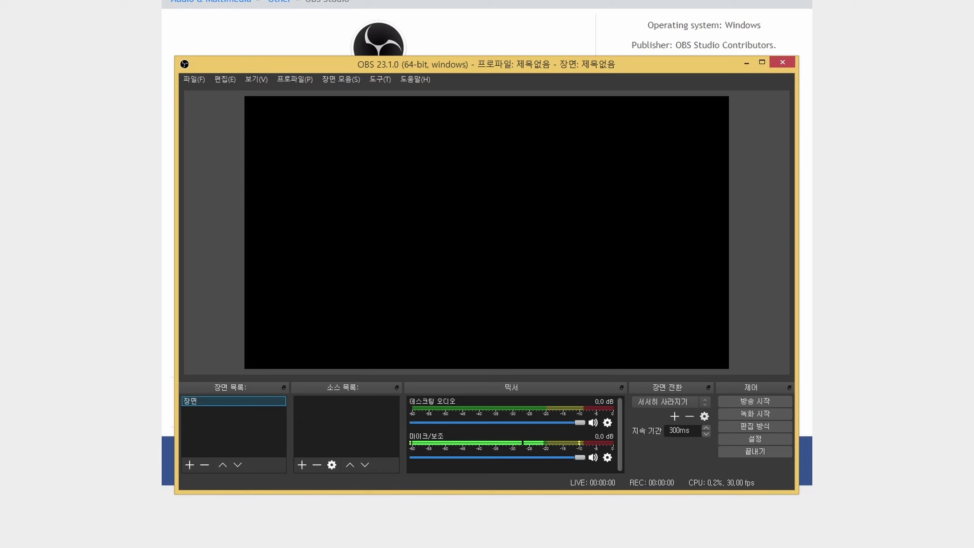
- Open PC settings from the full app list and view the PC and devices (PC 및 장치) section
key("Return")
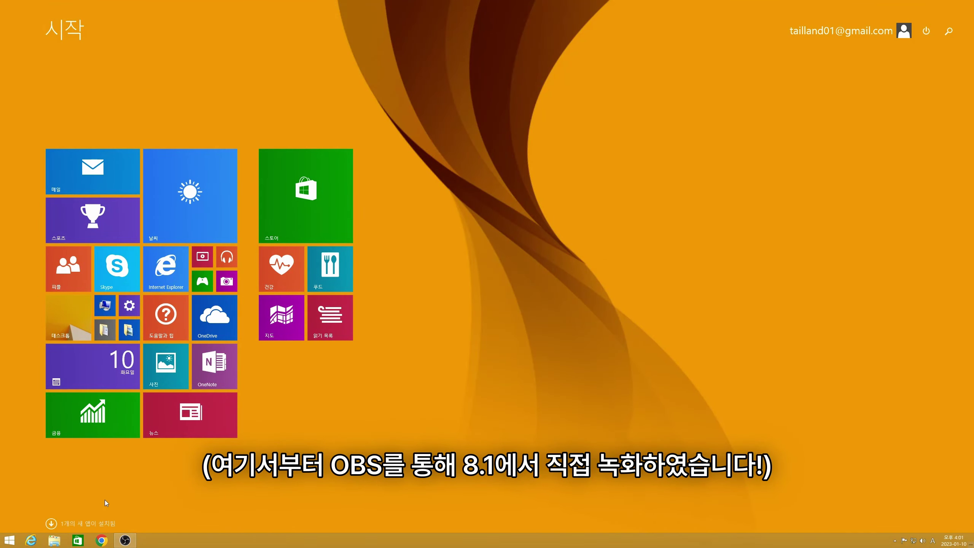
left_click(54, 528)
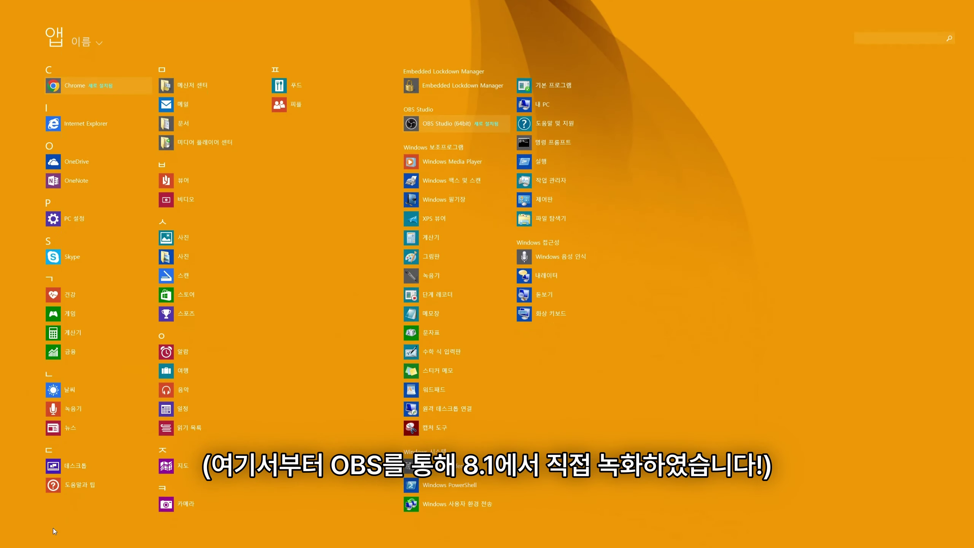
left_click(74, 211)
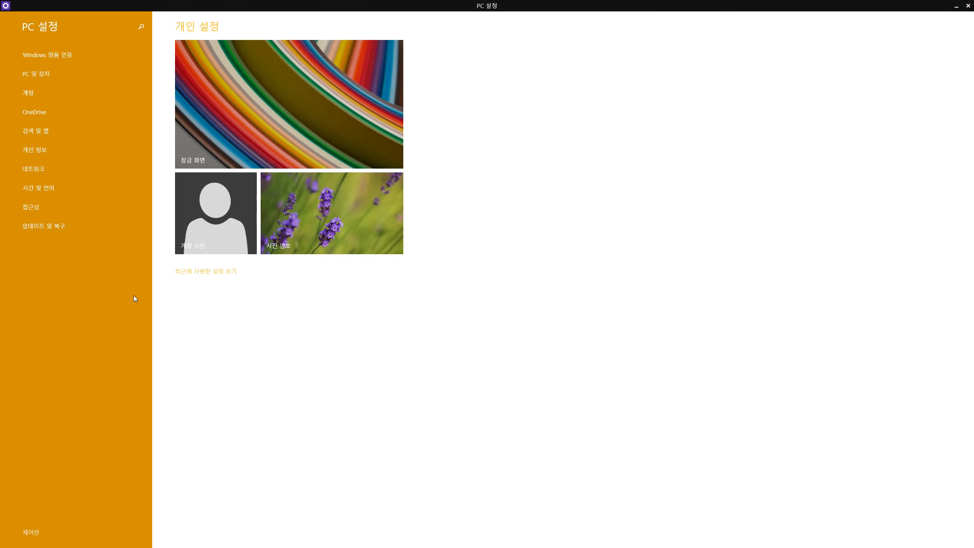
left_click(66, 72)
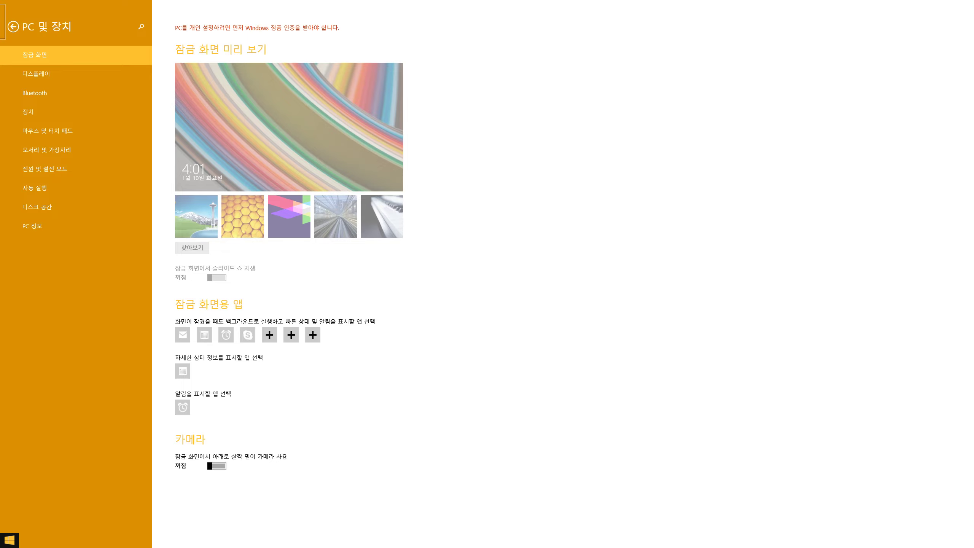
- Launch the Finance (금융) app from the Start screen and switch back and forth between it and PC settings
left_click(9, 540)
left_click(110, 426)
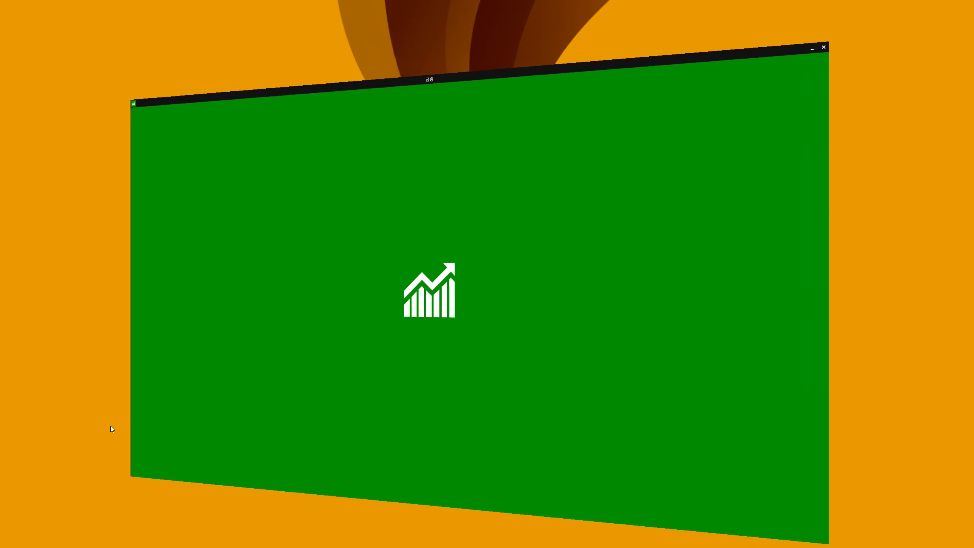
left_click(2, 3)
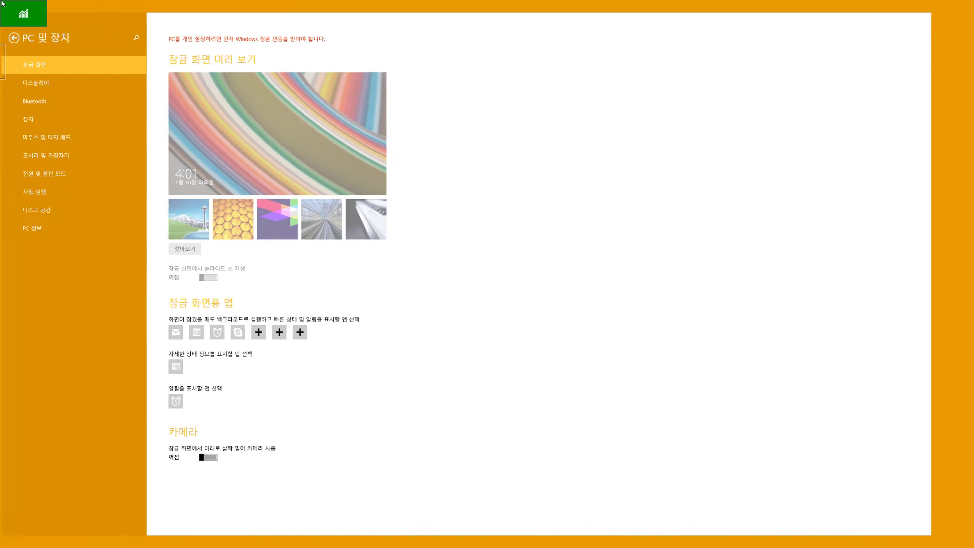
left_click(2, 3)
left_click(2, 3)
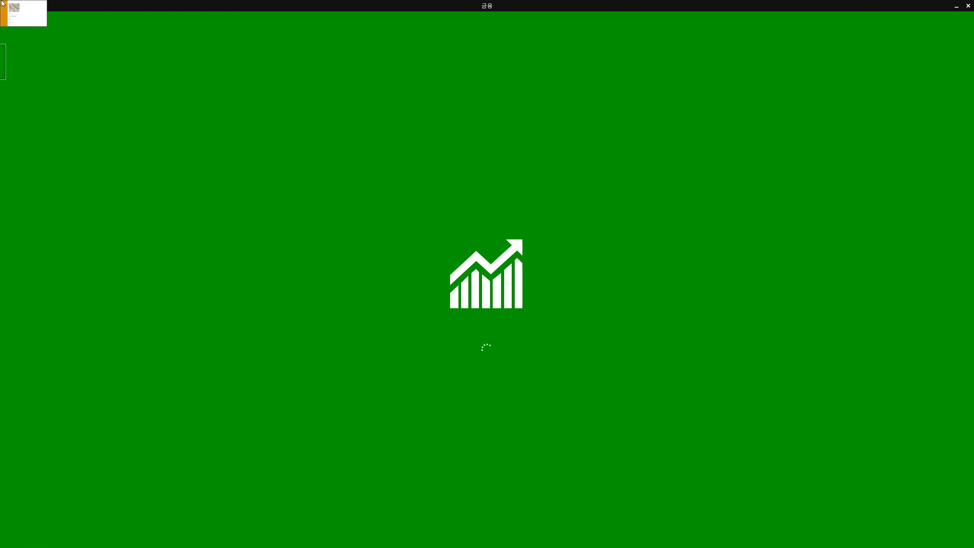
left_click(2, 3)
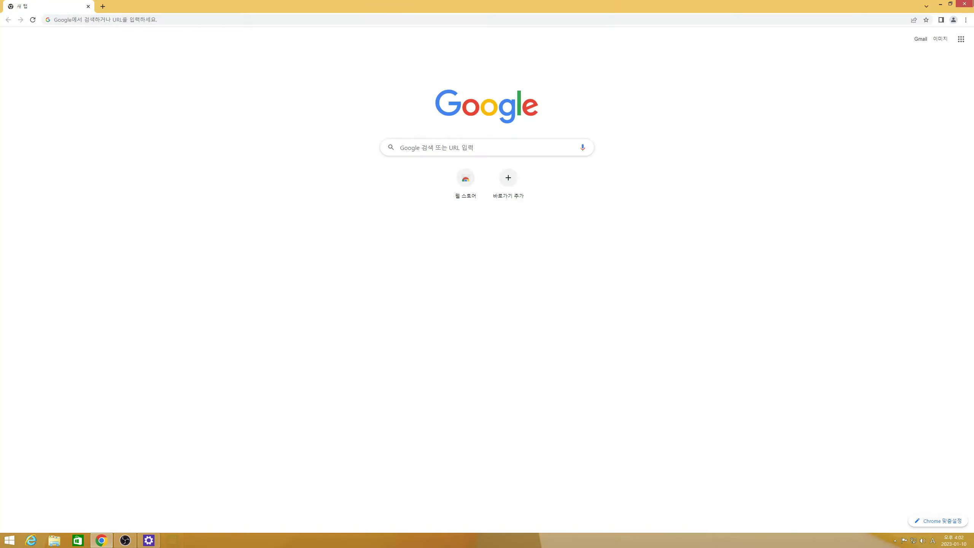
- Open the Windows Store, browse the top-rated apps and start installing 아스팔트 8: 에어본
left_click(77, 541)
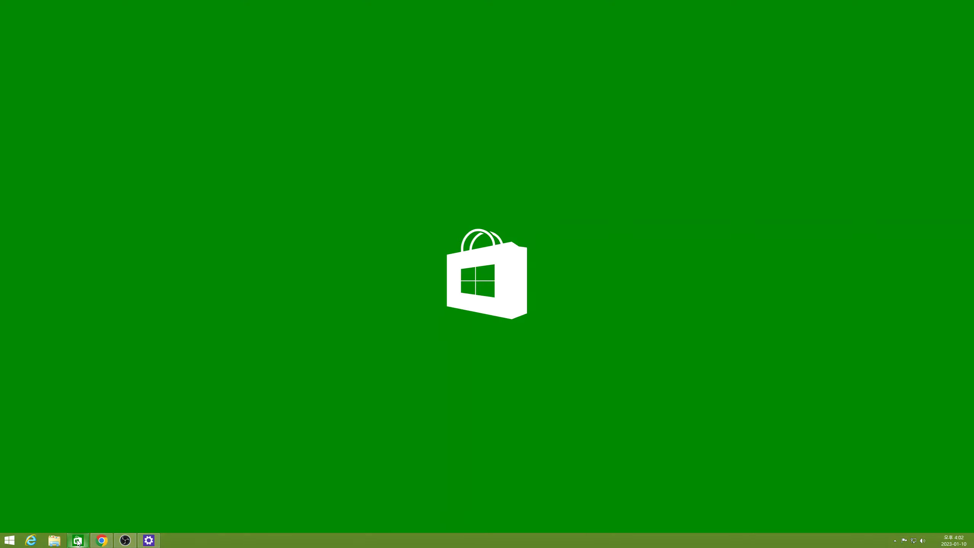
scroll(503, 329, "down", 15)
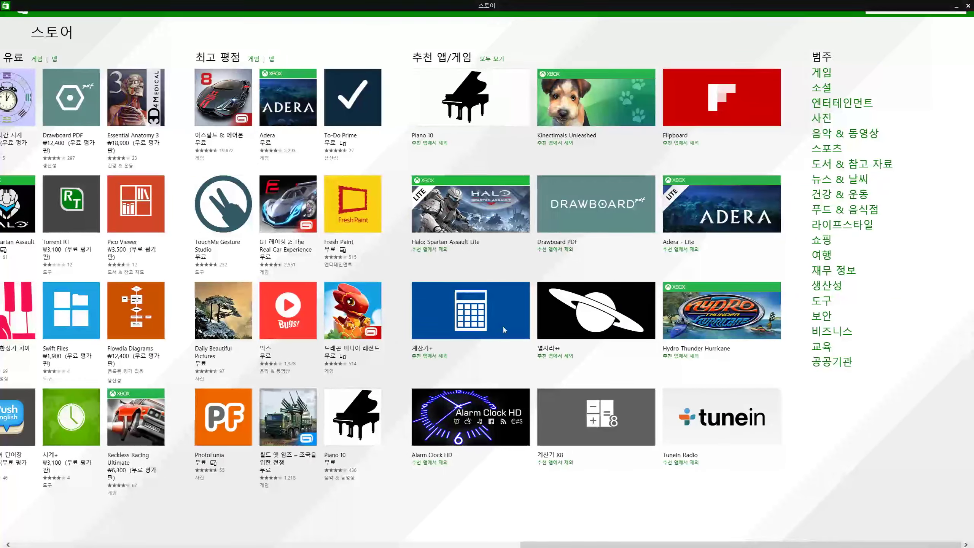
right_click(503, 329)
left_click(211, 109)
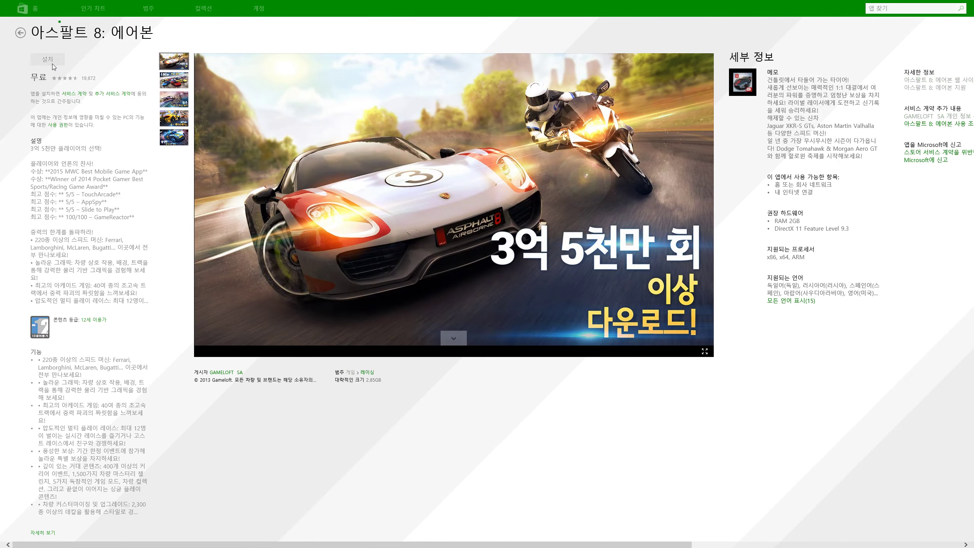
left_click(51, 64)
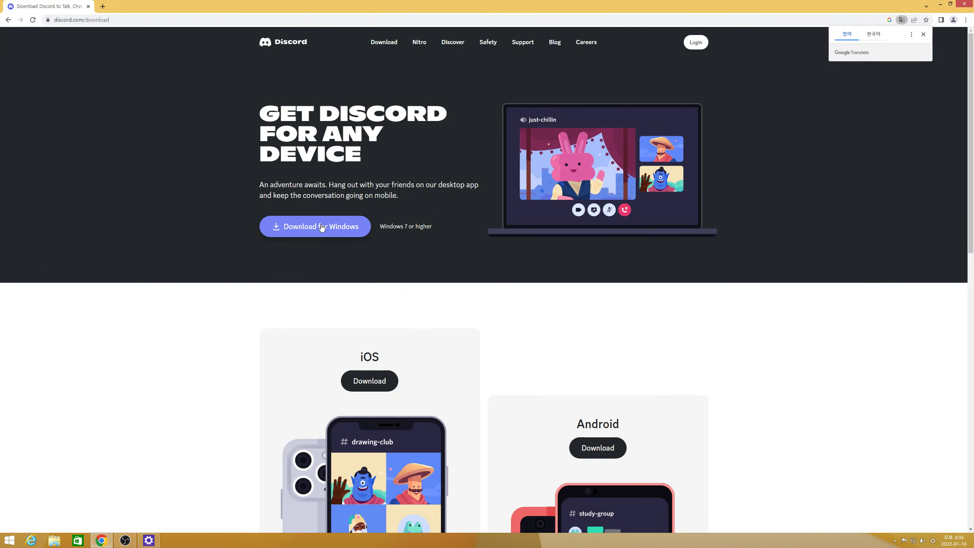
- Download the Discord installer for Windows in Chrome and run it
left_click(322, 228)
left_click(49, 522)
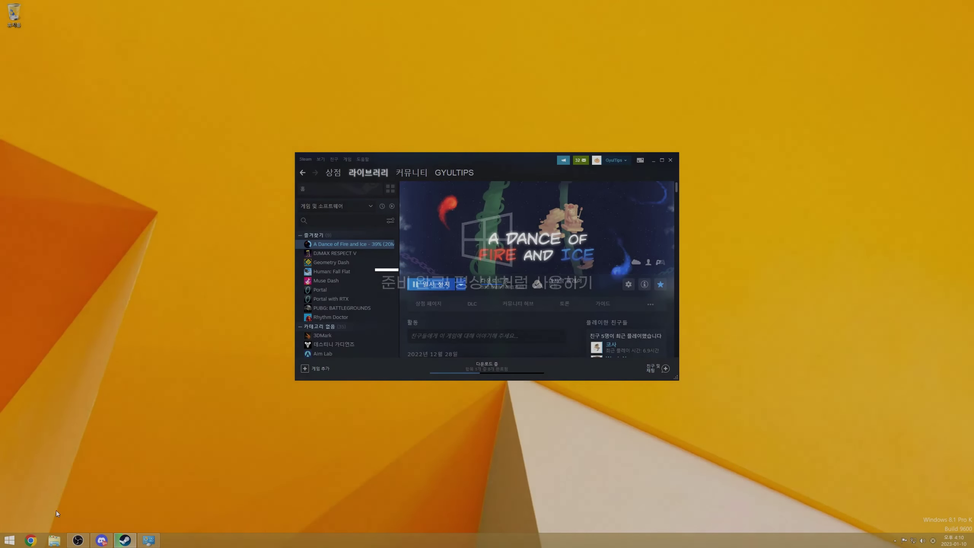
- Pin Discord, OBS Studio, Steam, Chrome and A Dance of Fire and Ice to the Start screen from the app list
left_click(7, 541)
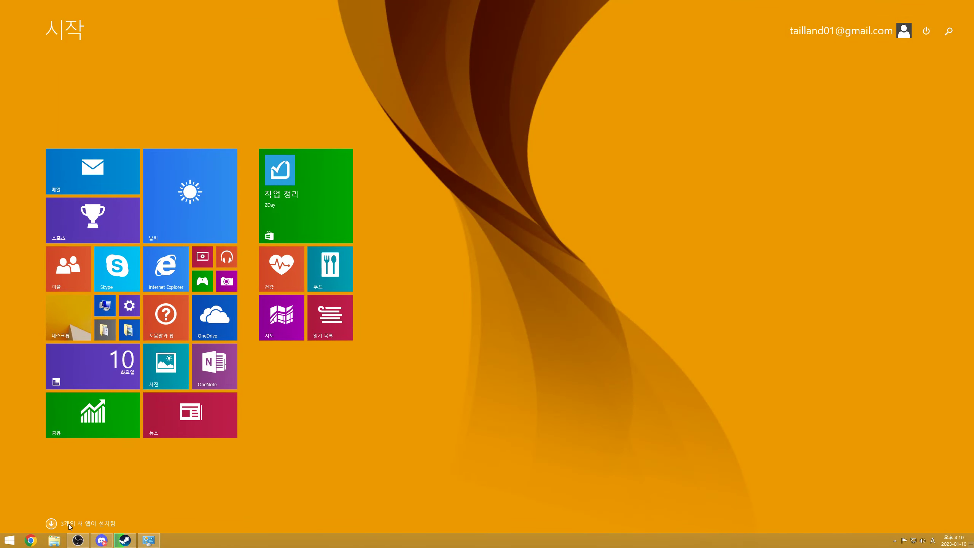
left_click(67, 524)
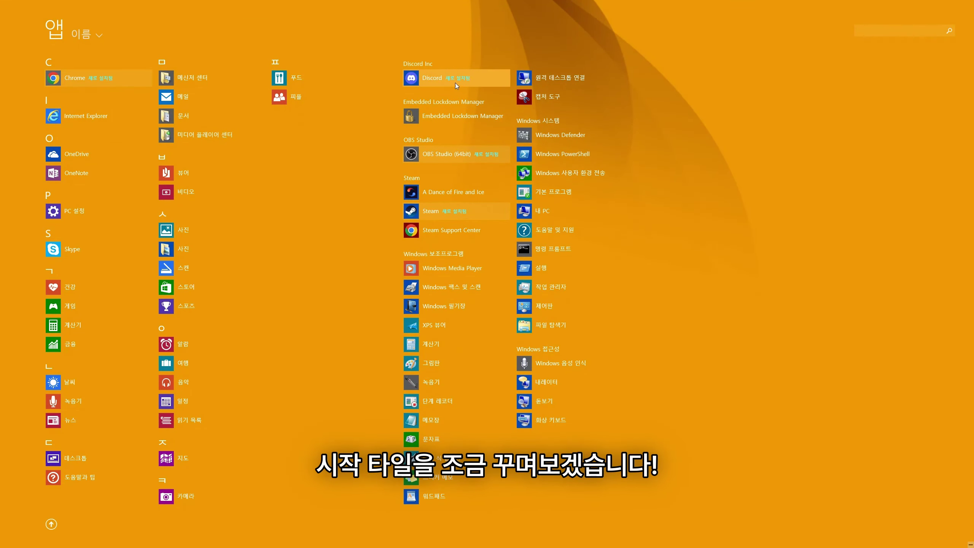
right_click(456, 86)
left_click(460, 88)
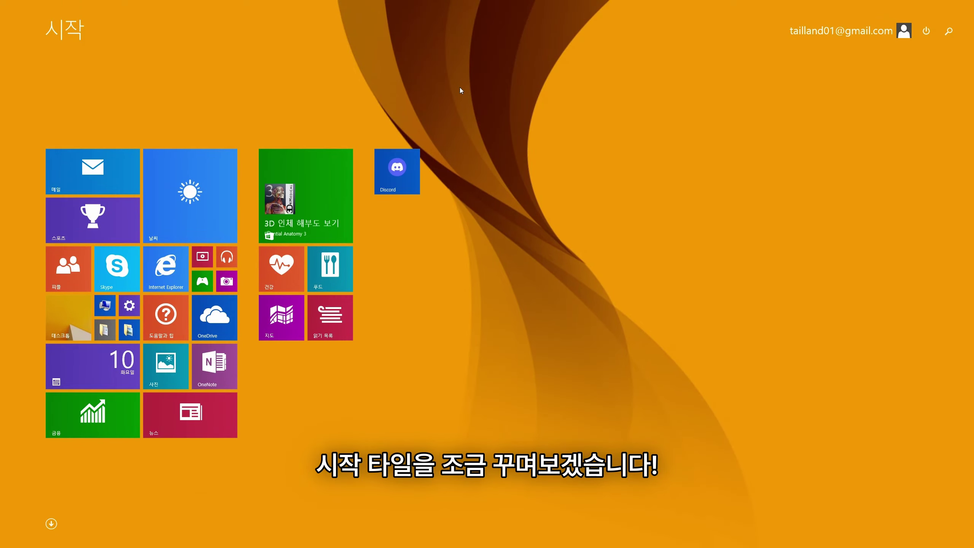
left_click(51, 523)
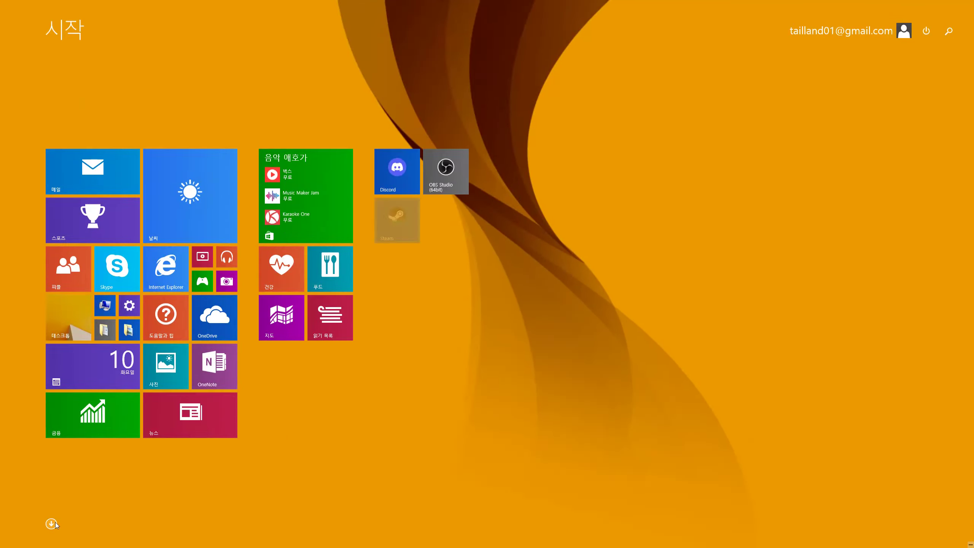
left_click(51, 524)
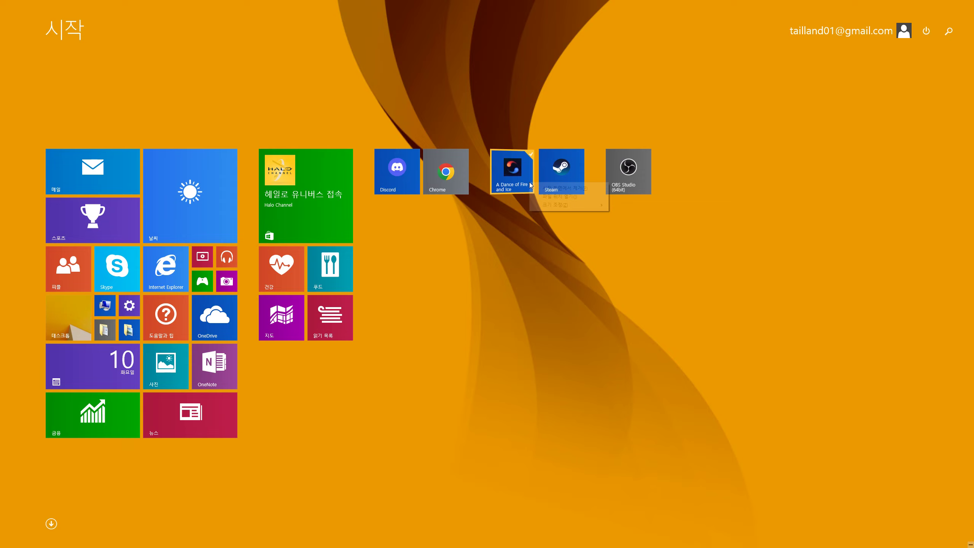
- Resize the pinned app tiles and arrange them into groups, keeping OBS Studio in a group of its own
right_click(564, 192)
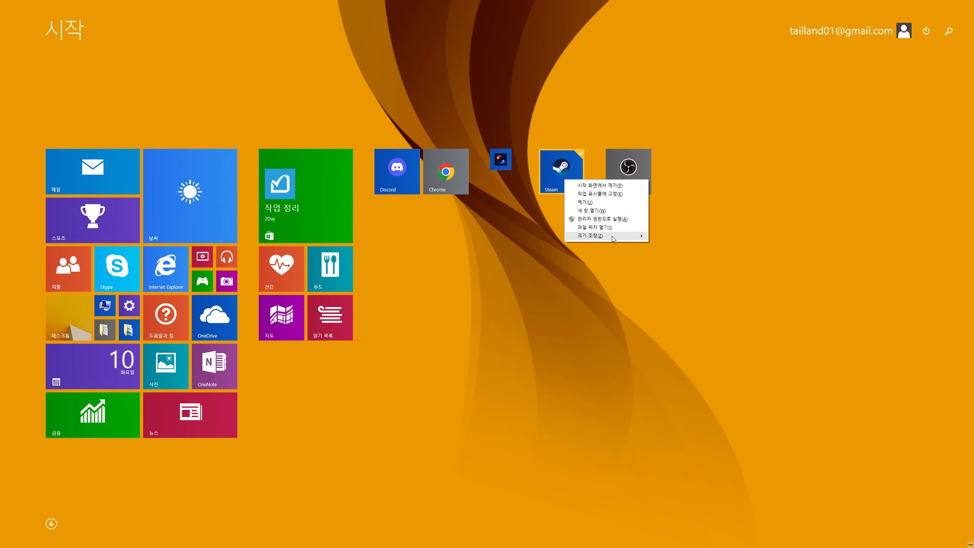
left_click(595, 208)
right_click(411, 177)
left_click(437, 233)
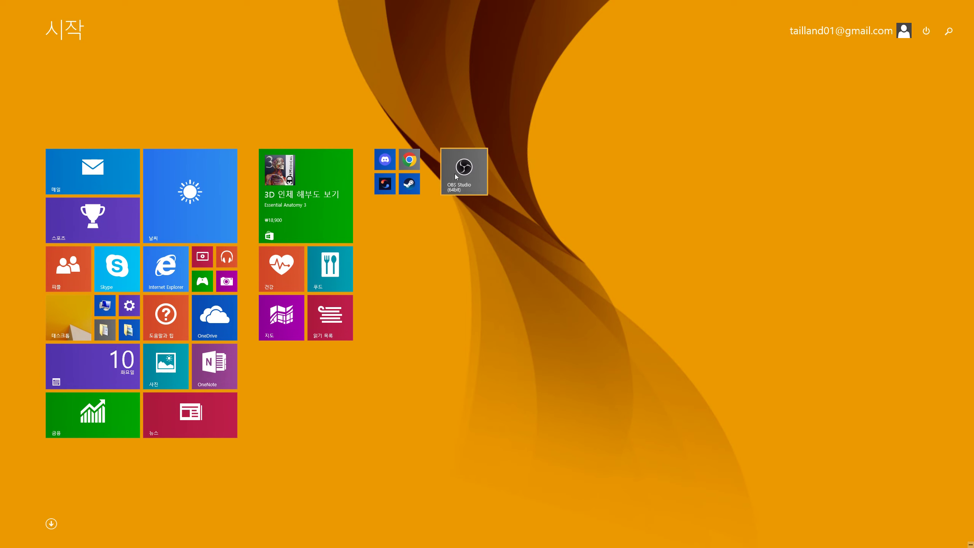
right_click(387, 157)
left_click_drag(465, 165, 454, 187)
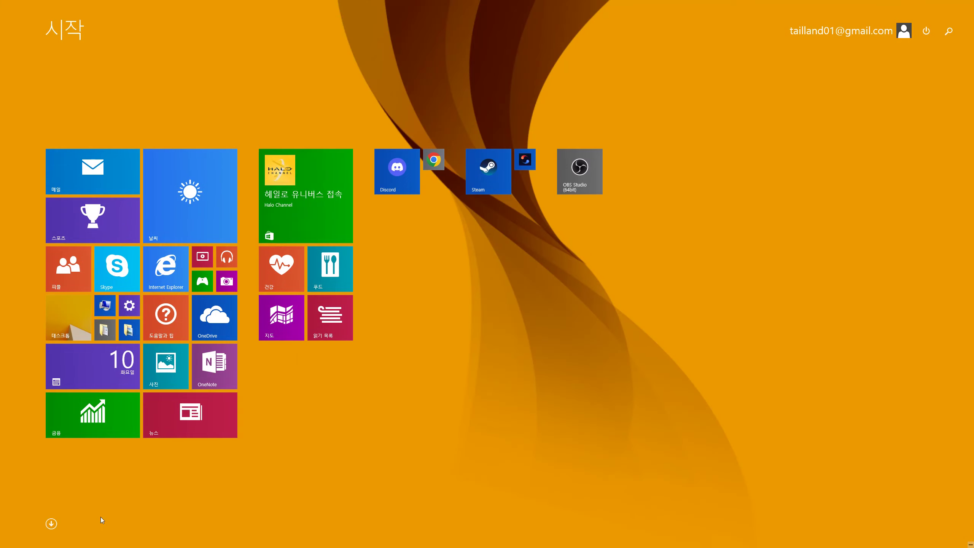
- Pin another app from the app list to the Start screen and reposition its small tile among the pinned groups
left_click(50, 523)
right_click(87, 75)
left_click(733, 223)
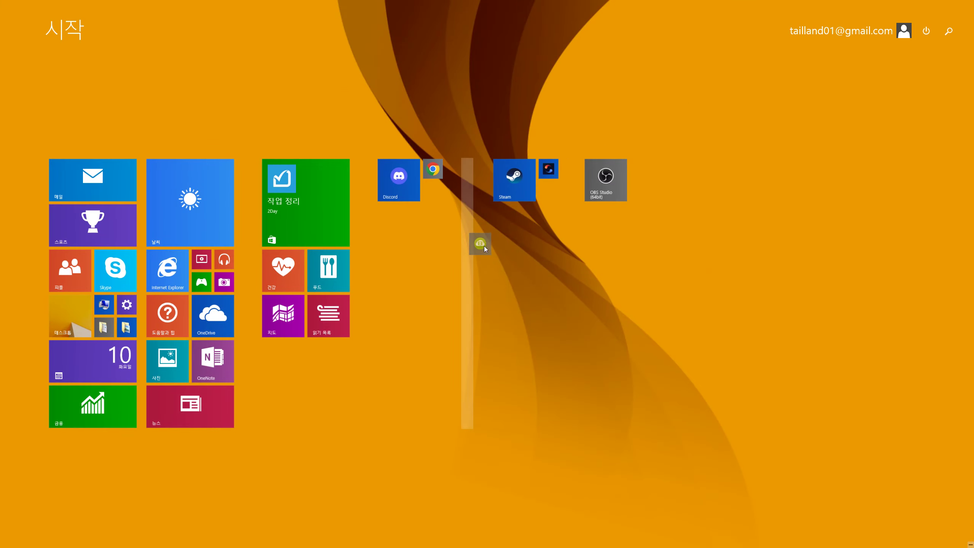
- Switch to the A Dance of Fire and Ice game and calibrate its input timing by tapping along to the drum beat
key("ctrl+Tab")
key("ctrl+Tab")
left_click(86, 333)
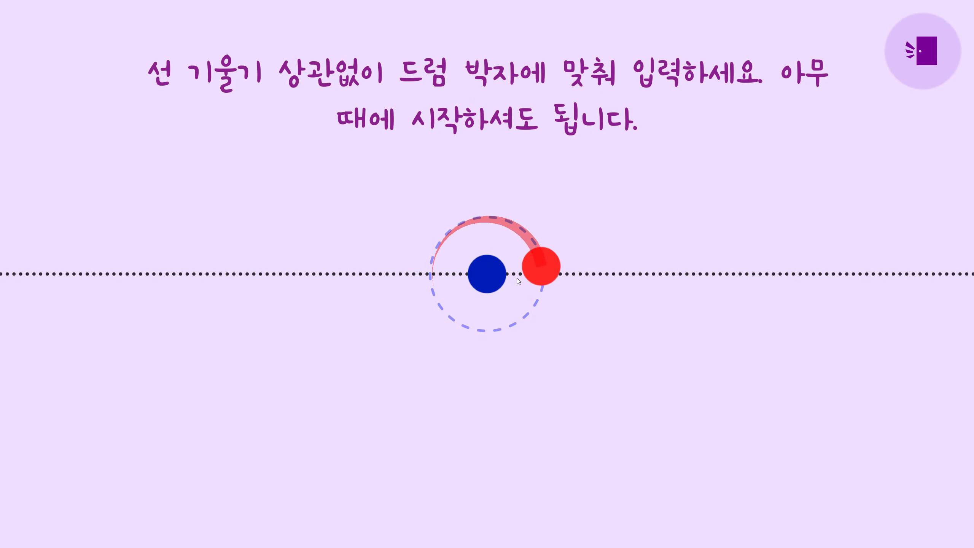
key("space")
key("space")
key("space")
key("space")
key("space")
key("space")
key("space")
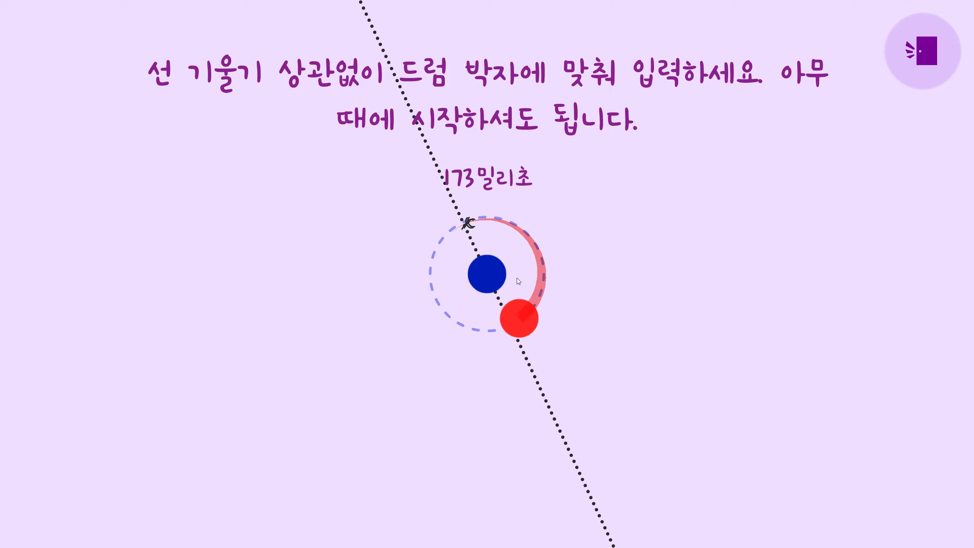
key("space")
key("space")
key("space")
key("space")
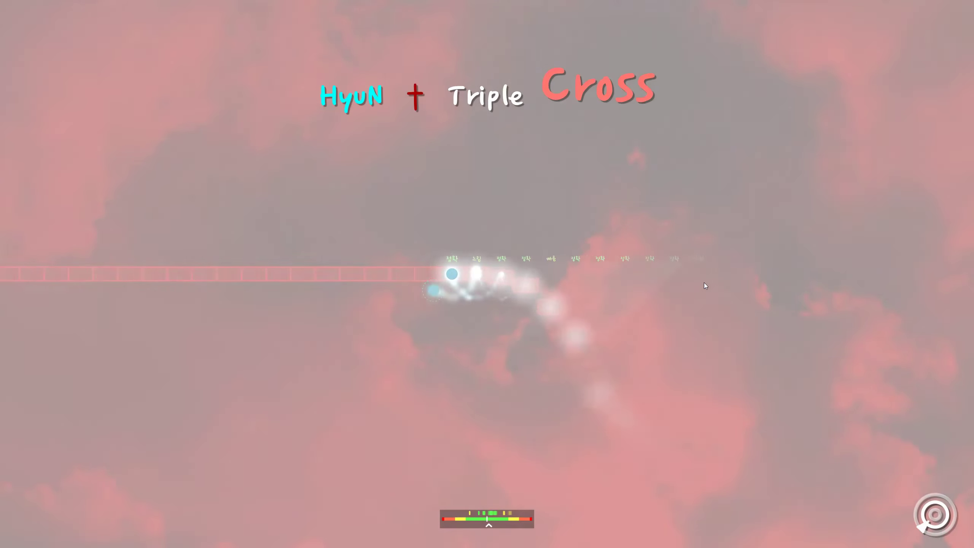
- Play the HyuN Triple Cross level, hitting each tile in time with the music
key("space")
key("space")
key("space")
key("space")
key("space")
key("space")
key("space")
key("space")
key("space")
key("space")
key("space")
key("space")
key("space")
key("space")
key("space")
key("space")
key("space")
key("space")
key("space")
key("space")
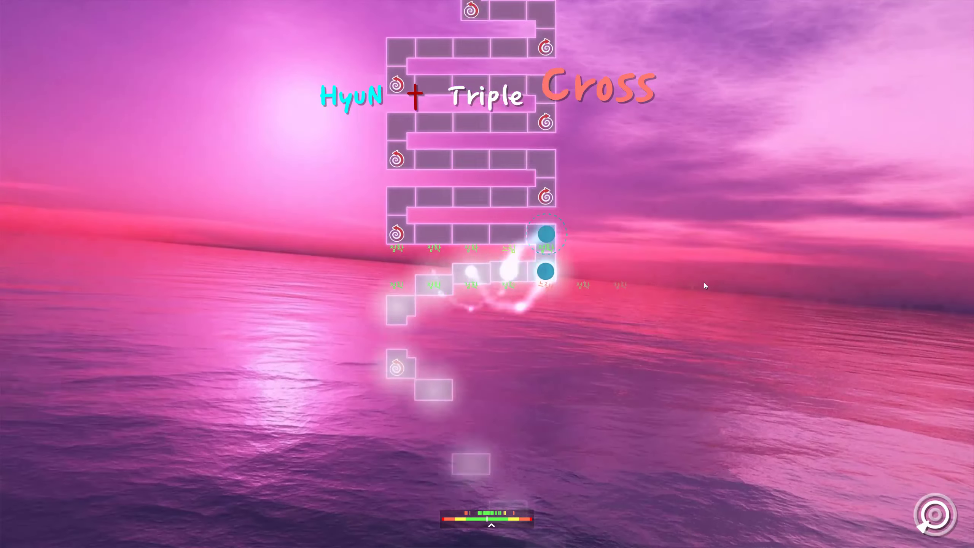
key("space")
key("space")
key("space")
key("space")
key("space")
key("space")
key("space")
key("space")
key("space")
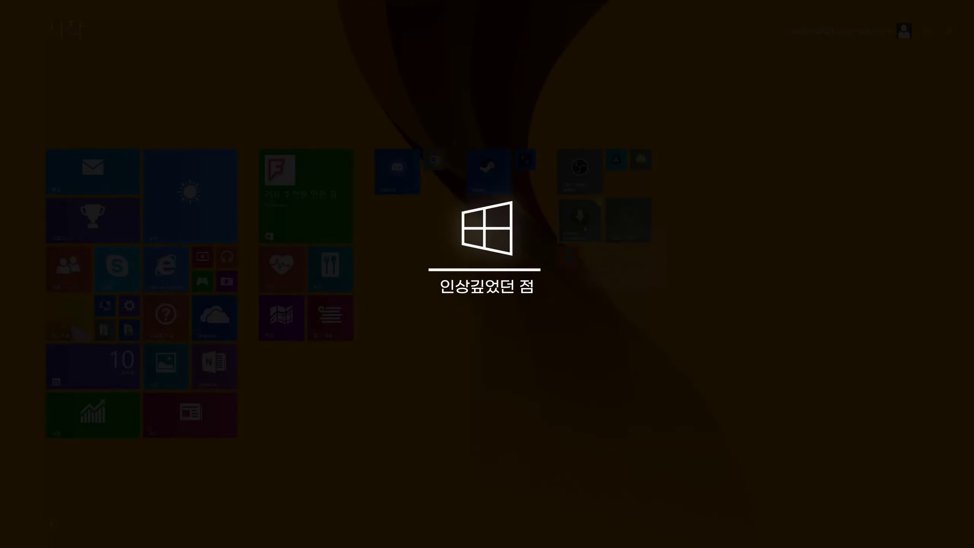
- Shrink the Lunar Client tile, move it into the Steam group and reposition the VMware Workstation tile on the Start screen
left_click(611, 227)
right_click(583, 220)
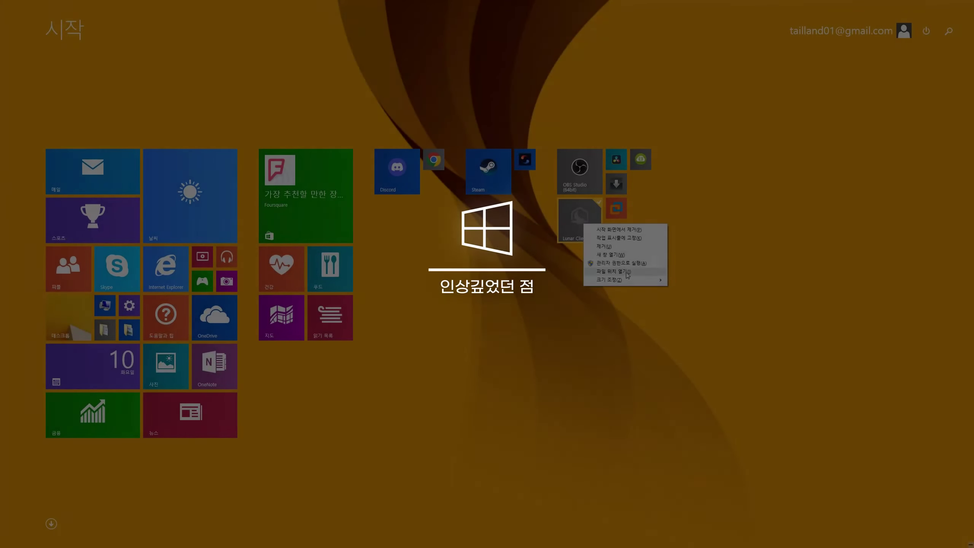
mouse_move(633, 274)
left_click(674, 276)
left_click_drag(645, 190, 550, 195)
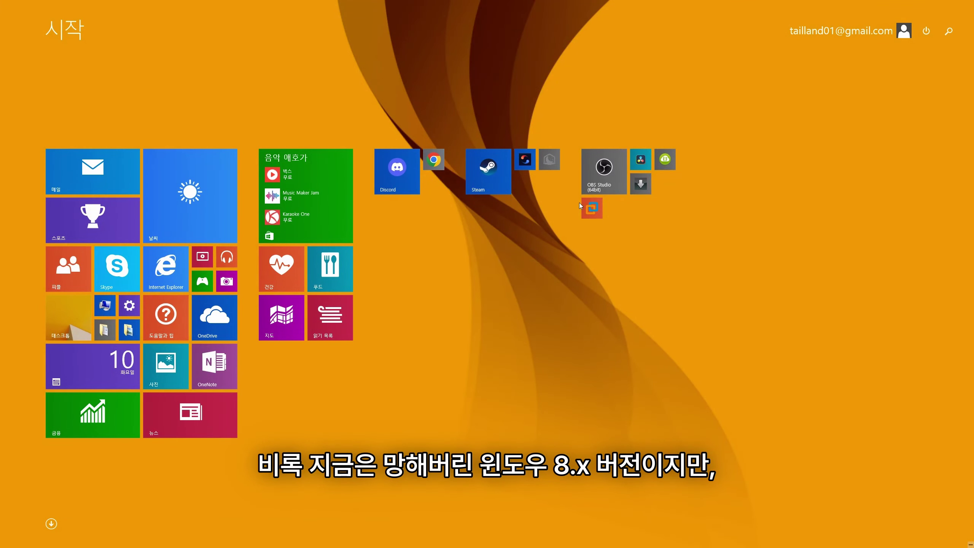
left_click_drag(589, 213, 397, 252)
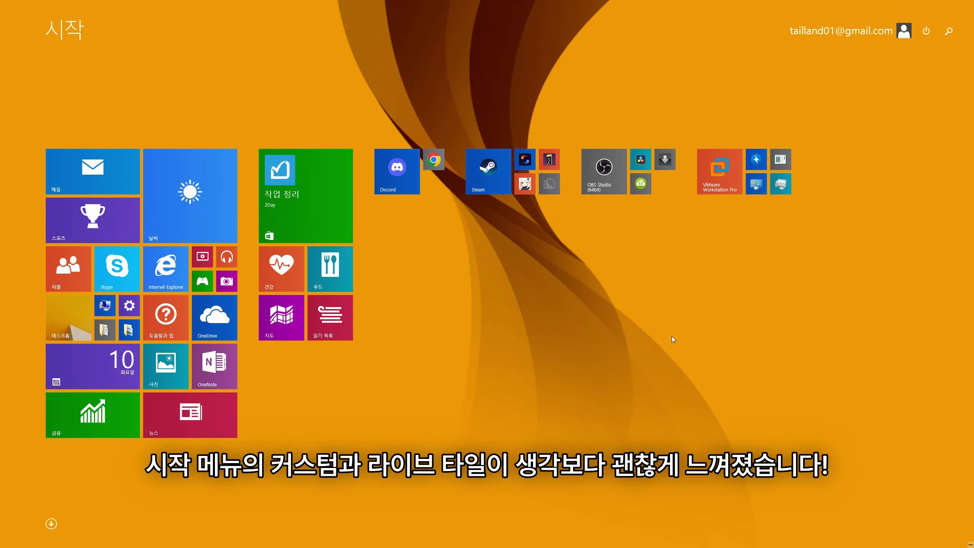
- Open the Calendar (일정) app from the Start screen and bring up its additional commands
left_click(78, 381)
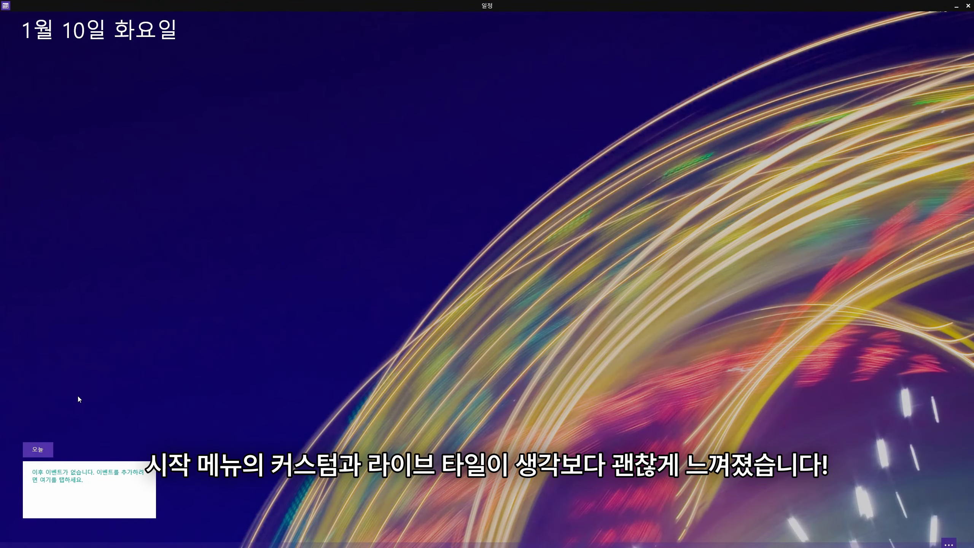
left_click(949, 541)
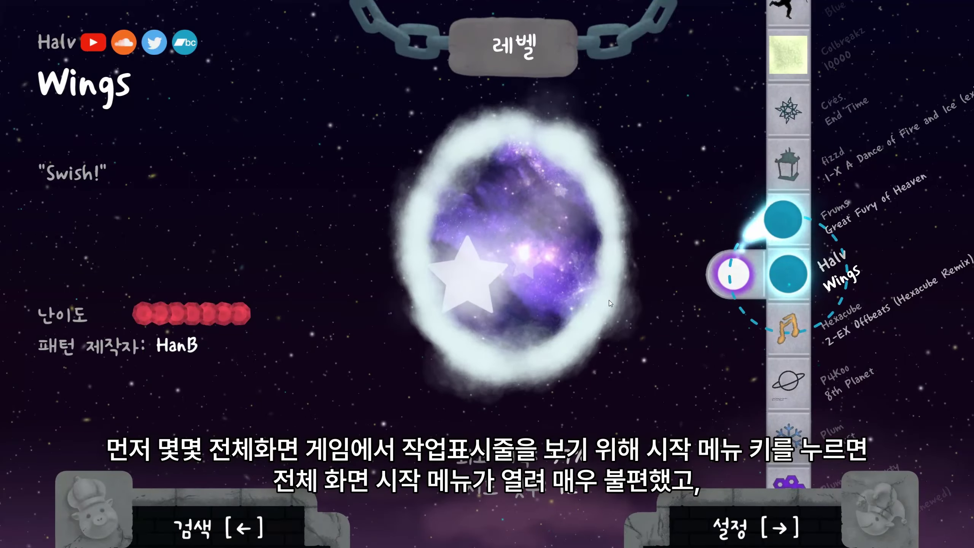
- Toggle between the full-screen game and the Start screen
key("super")
key("super")
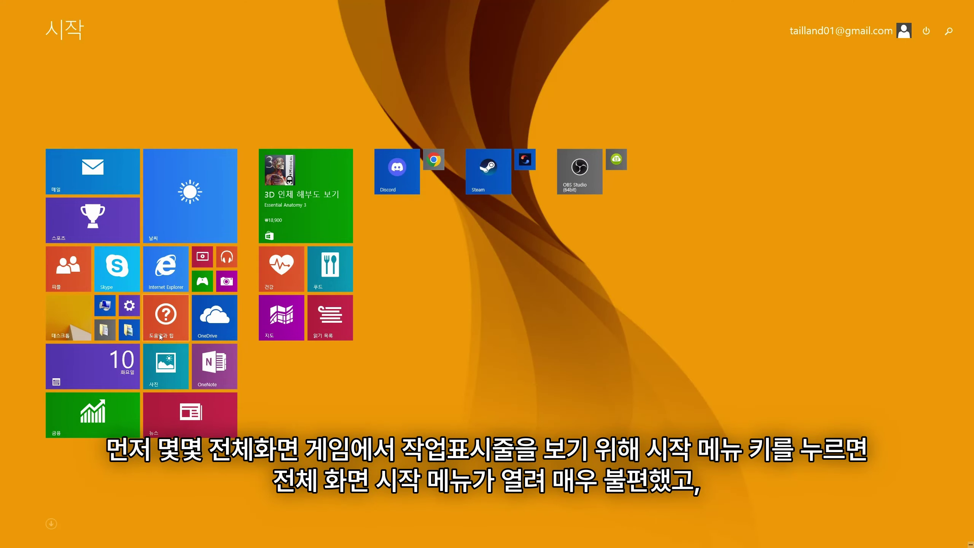
key("super")
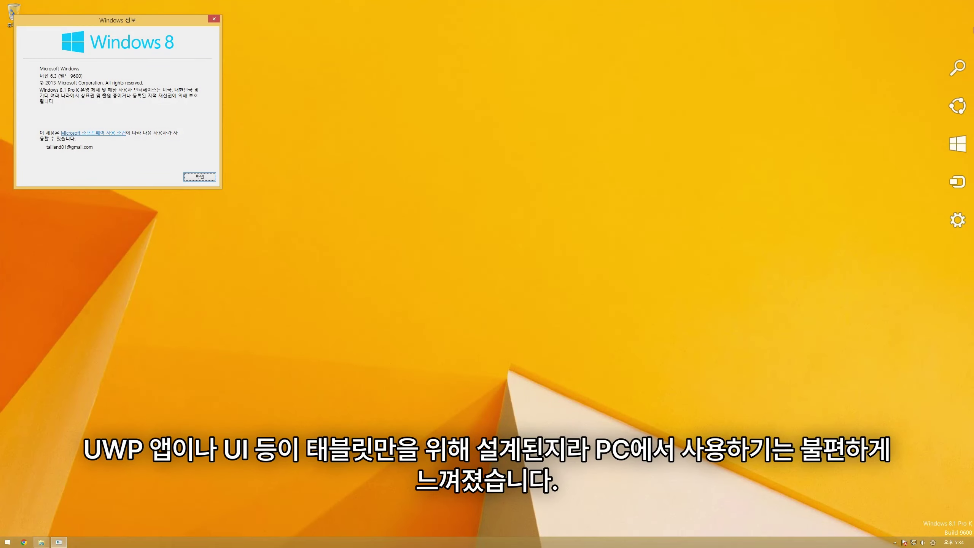
- Open the Control Panel through the Settings charm, close it and go to the Start screen
mouse_move(957, 145)
left_click(961, 221)
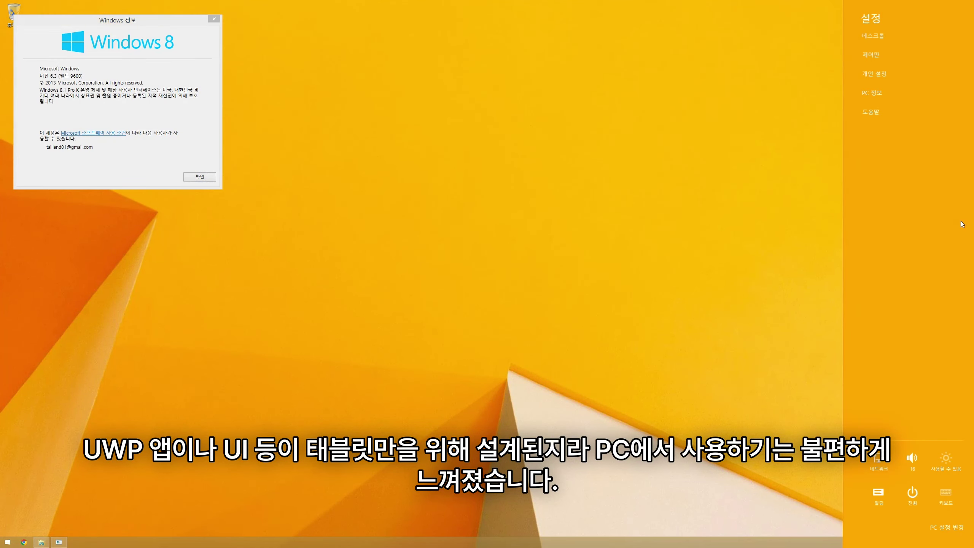
left_click(877, 58)
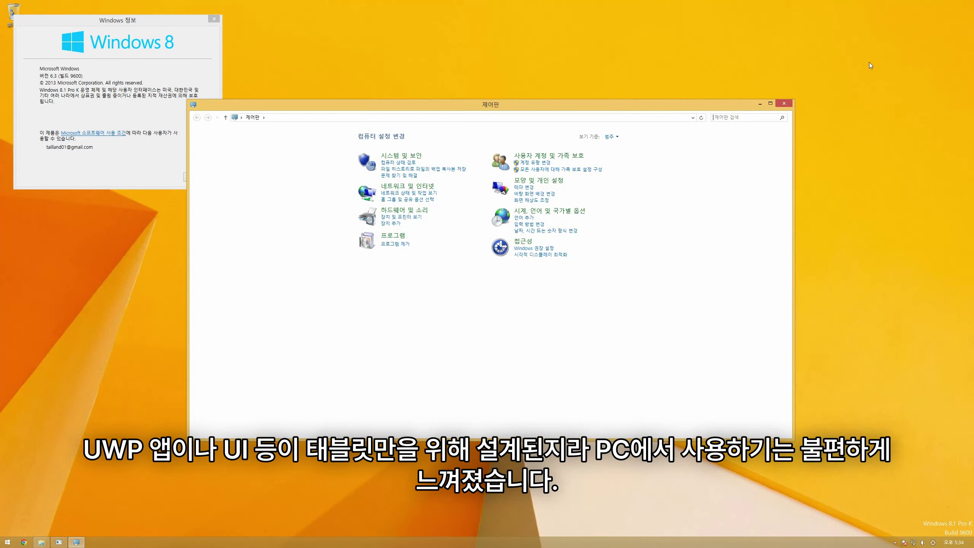
left_click(785, 103)
left_click(6, 541)
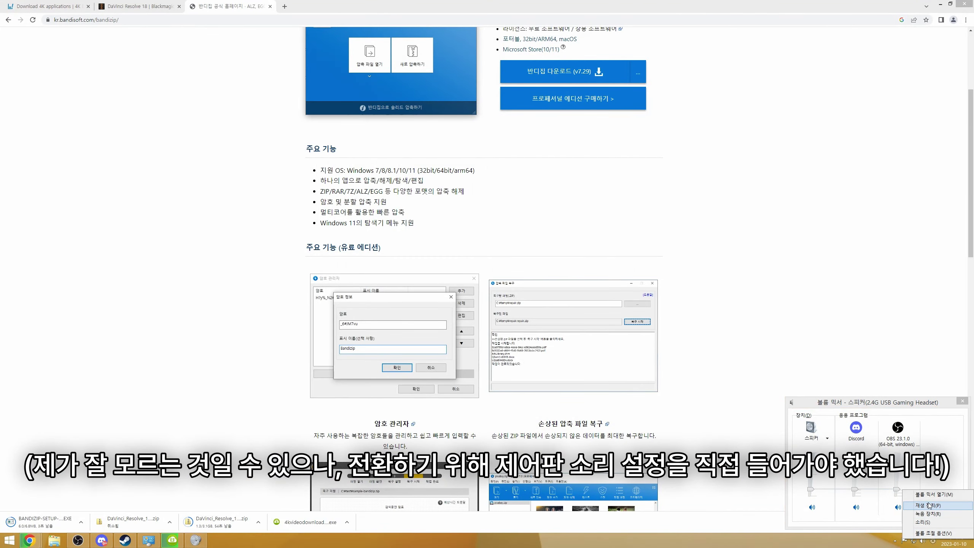
- Set the 2.4G USB Gaming Headset speaker as the default playback device in the sound settings
left_click(931, 506)
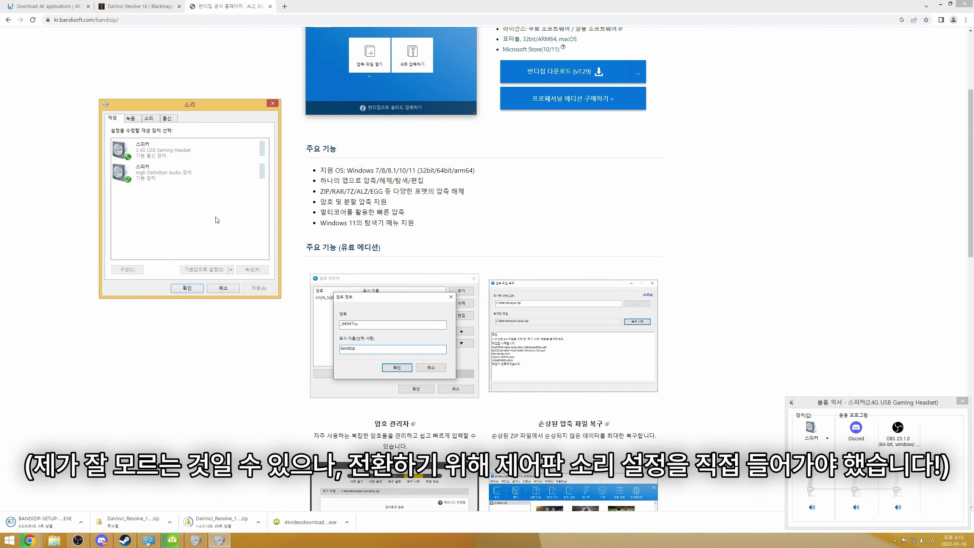
left_click(172, 149)
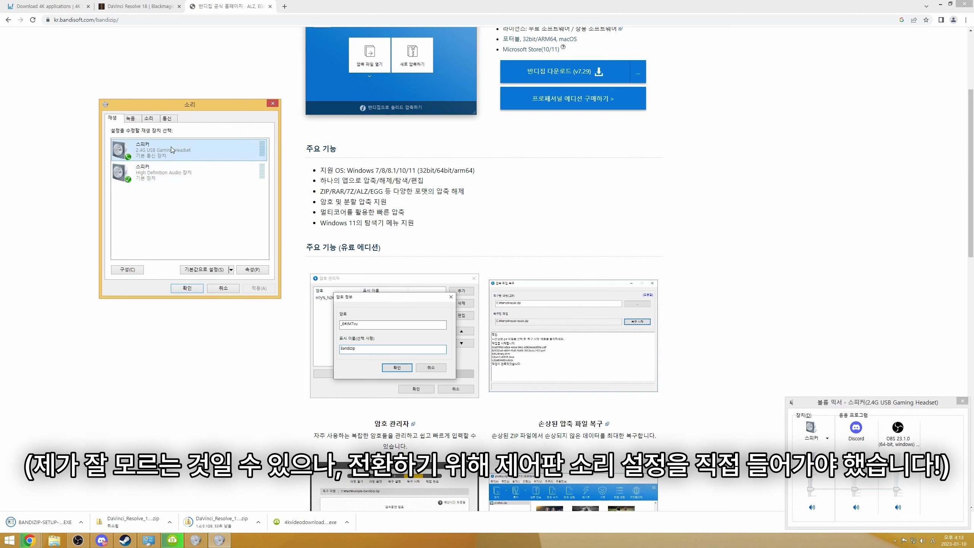
left_click(202, 272)
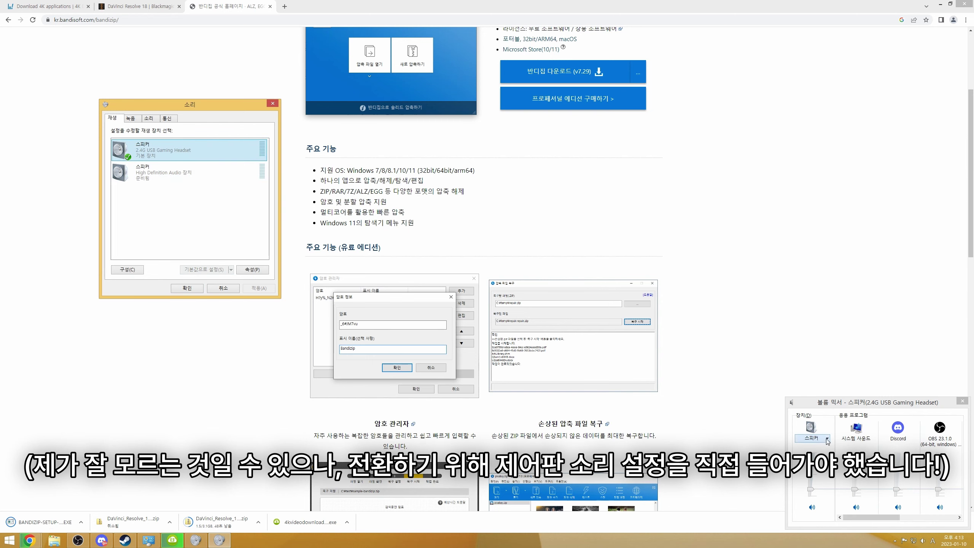